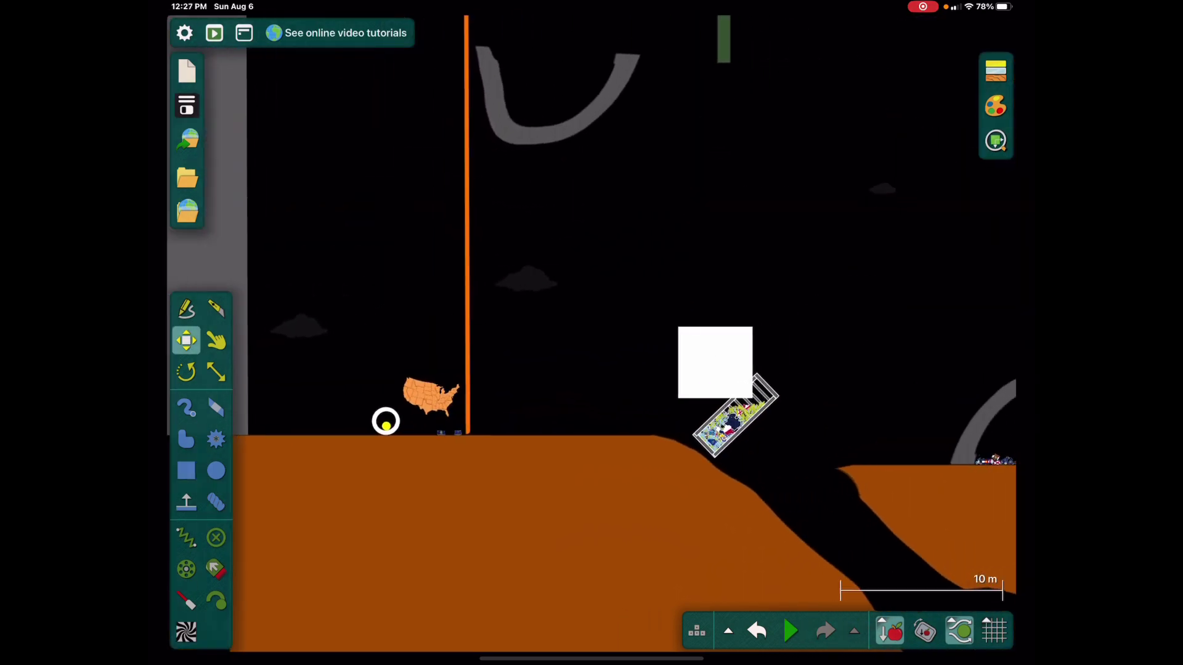
Start the simulation with Play so the flag-filled cage falls onto the hill
click(790, 632)
click(790, 630)
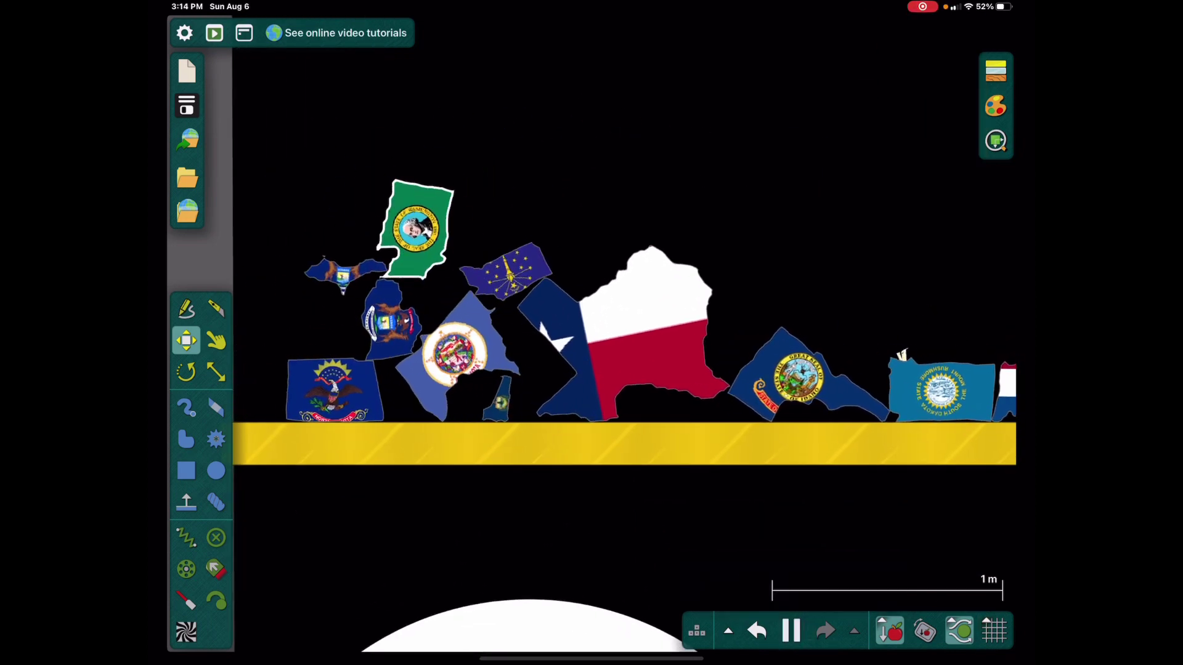
Choose the Drag tool to grab the state pieces while the scene runs
click(216, 341)
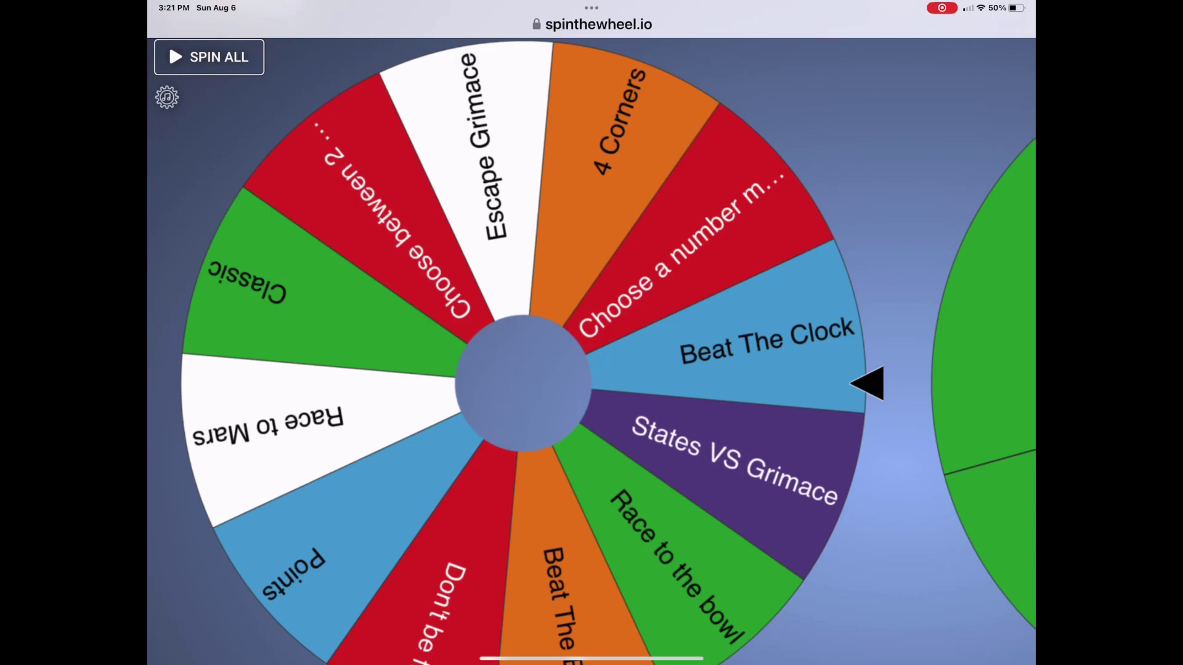
Start every wheel with SPIN ALL and switch to the Drag tool
click(209, 56)
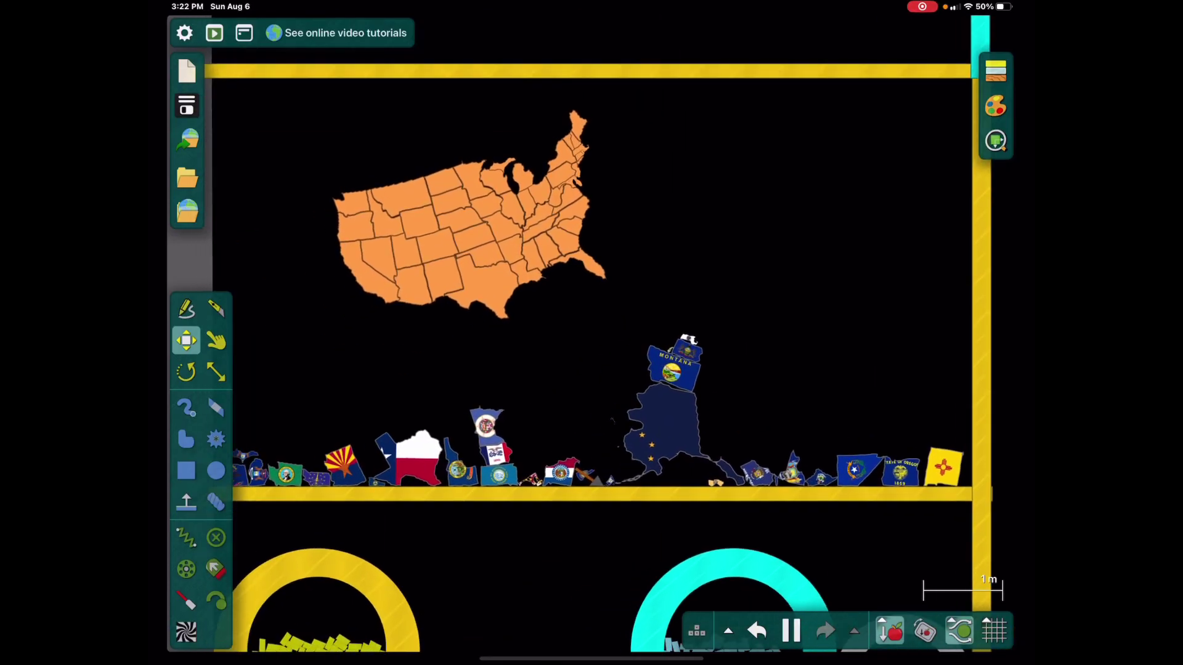
click(215, 340)
scroll(591, 277, up, 5)
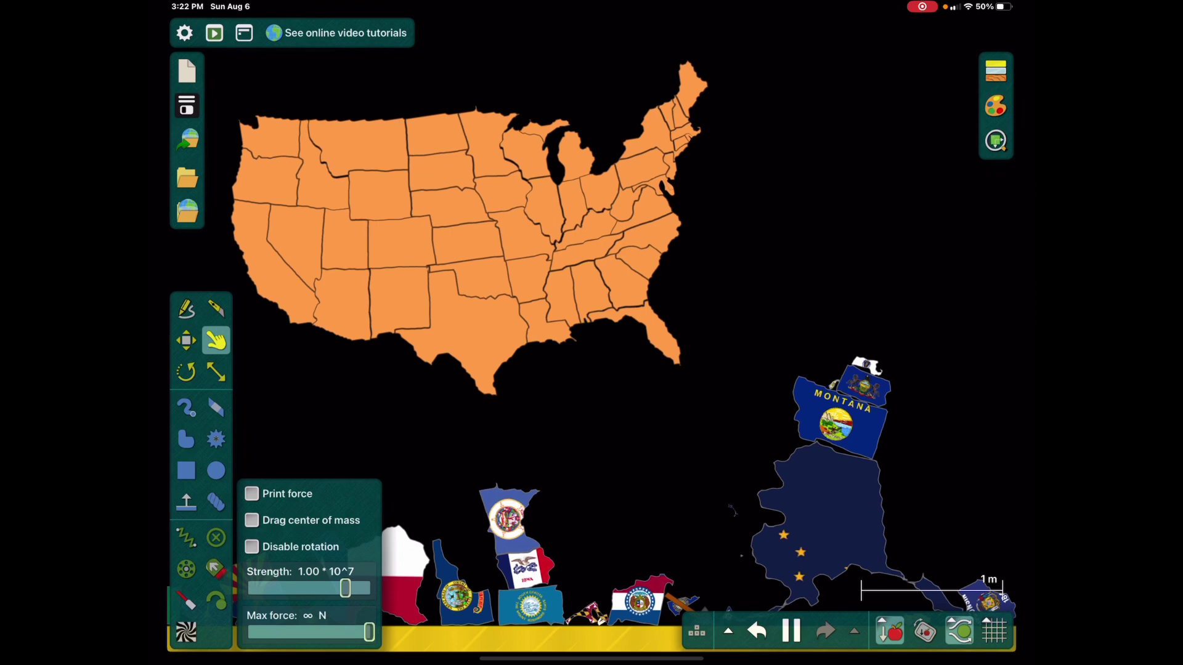
scroll(592, 332, down, 5)
scroll(591, 332, up, 5)
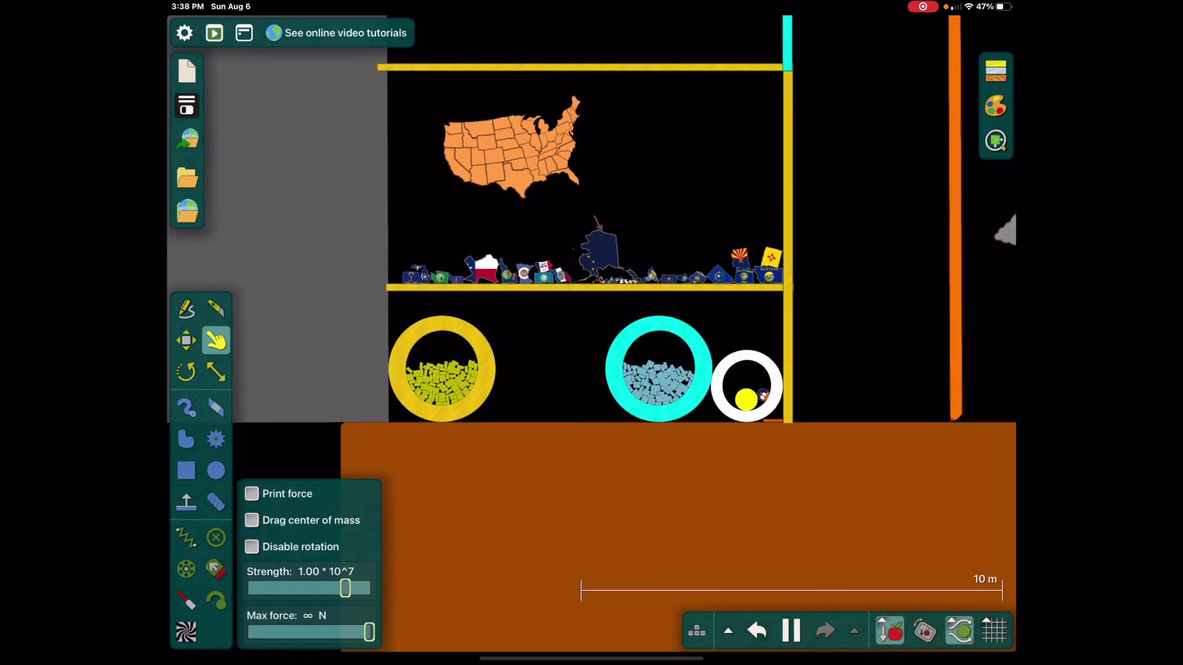
scroll(591, 277, down, 3)
scroll(591, 277, up, 6)
scroll(592, 278, down, 2)
scroll(591, 278, down, 4)
scroll(591, 277, up, 3)
scroll(592, 277, down, 4)
scroll(592, 278, up, 3)
scroll(591, 370, up, 3)
scroll(591, 370, up, 3)
Stretch the yellow bar up to the top of the scene with the Scale tool
click(215, 372)
drag(701, 500, 701, 37)
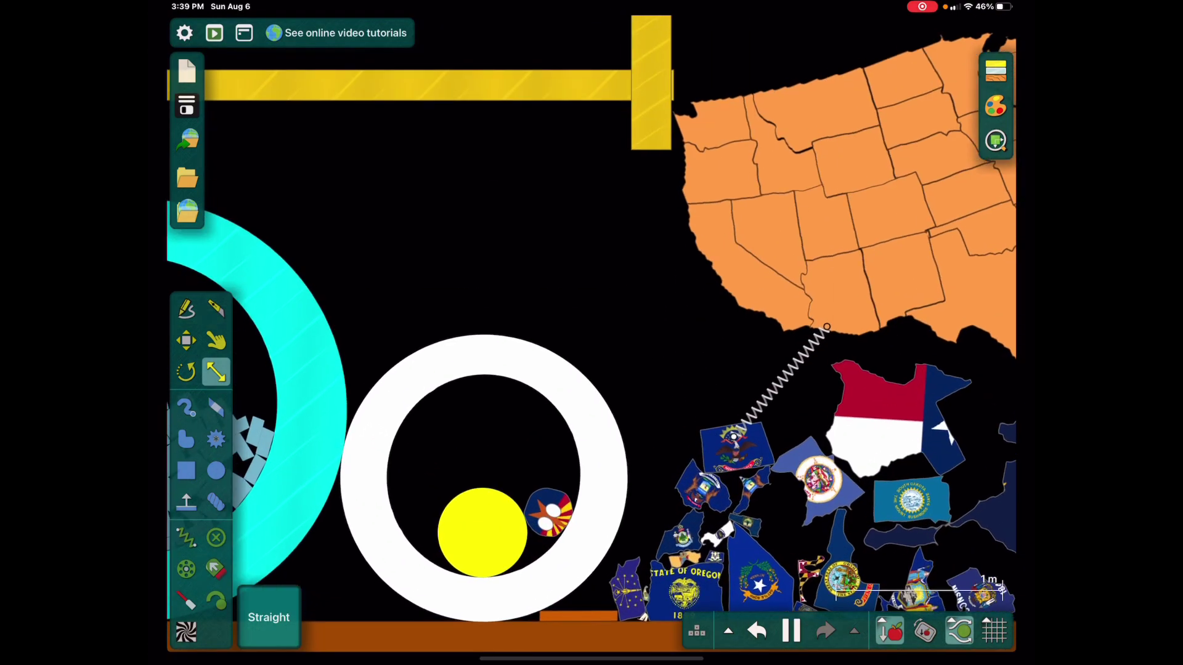
click(215, 340)
drag(463, 231, 554, 212)
With play paused, move the white ring and yellow ball above the yellow shelf
click(791, 631)
drag(598, 490, 500, 194)
click(791, 631)
click(792, 631)
Pan the running scene over to show the full US map
click(215, 340)
drag(554, 231, 416, 138)
drag(555, 231, 832, 323)
drag(831, 185, 463, 231)
Select the Spring tool and resume the simulation with the Drag tool
click(791, 631)
click(185, 340)
scroll(342, 351, up, 8)
click(186, 539)
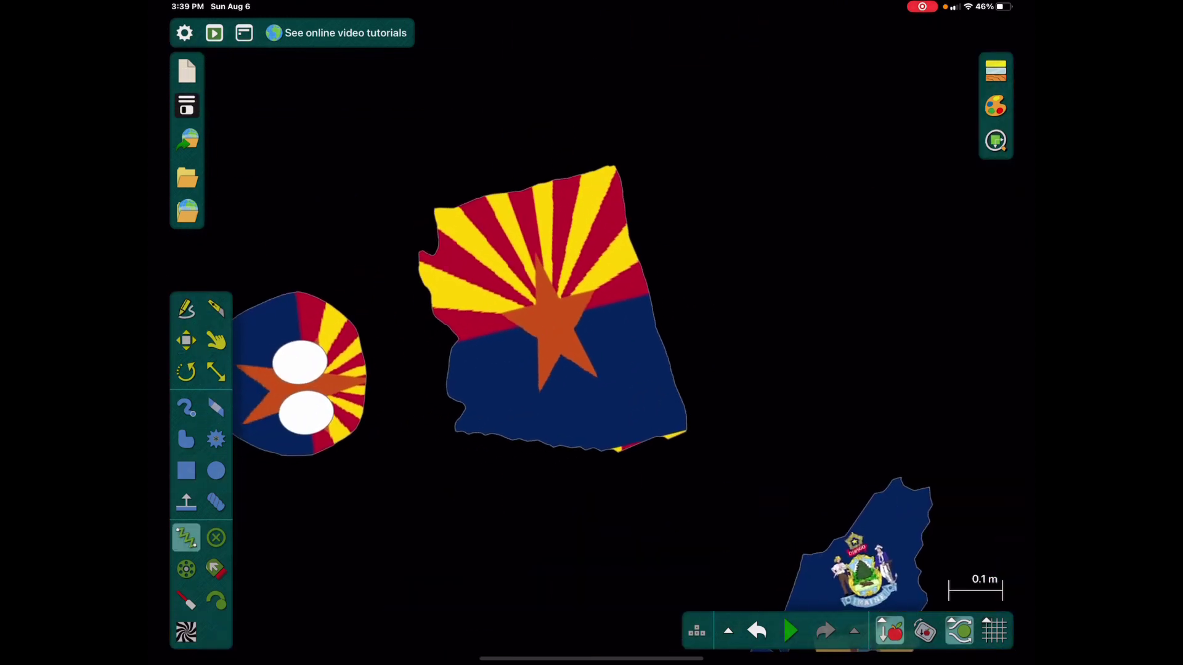
click(791, 631)
scroll(555, 323, down, 10)
click(215, 341)
scroll(555, 416, up, 6)
scroll(416, 323, up, 3)
scroll(555, 324, down, 4)
scroll(555, 324, down, 2)
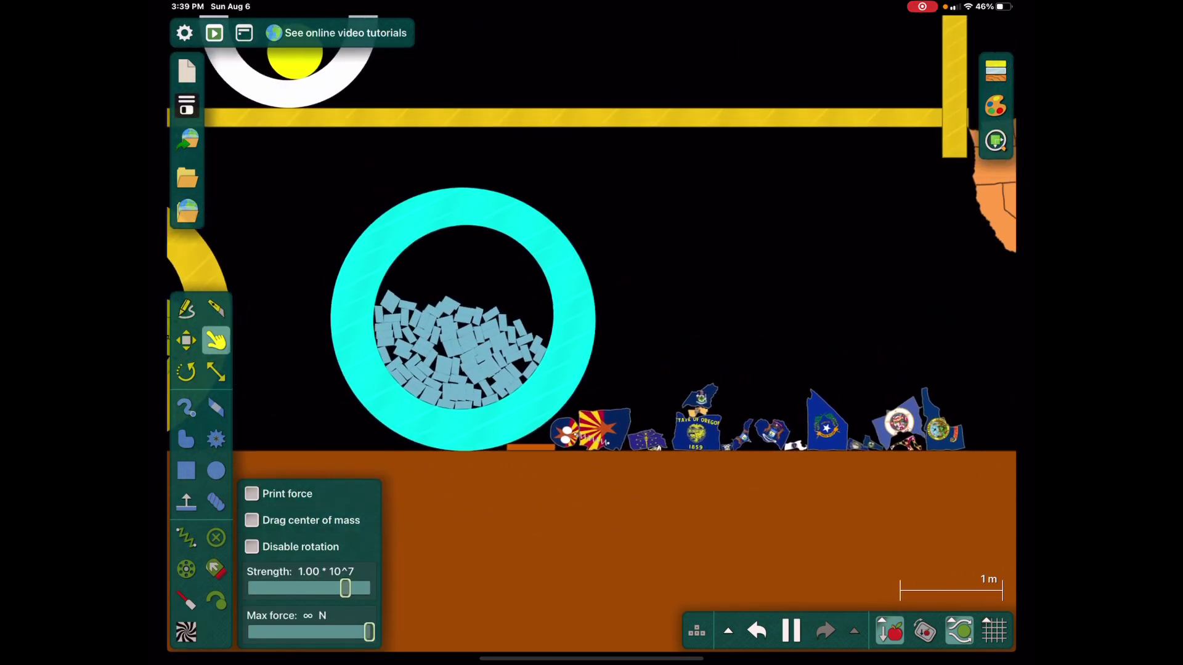
scroll(463, 277, up, 5)
Pause the scene and inspect a spring's properties, then close its settings
click(792, 632)
scroll(463, 277, down, 5)
scroll(591, 277, down, 3)
scroll(591, 277, up, 3)
click(791, 631)
scroll(591, 277, down, 3)
click(791, 631)
right_click(823, 333)
click(845, 557)
click(889, 364)
scroll(591, 334, down, 3)
Move the US map above the yellow circle while the gold ring keeps rolling
click(185, 310)
click(792, 630)
click(215, 340)
scroll(592, 333, down, 3)
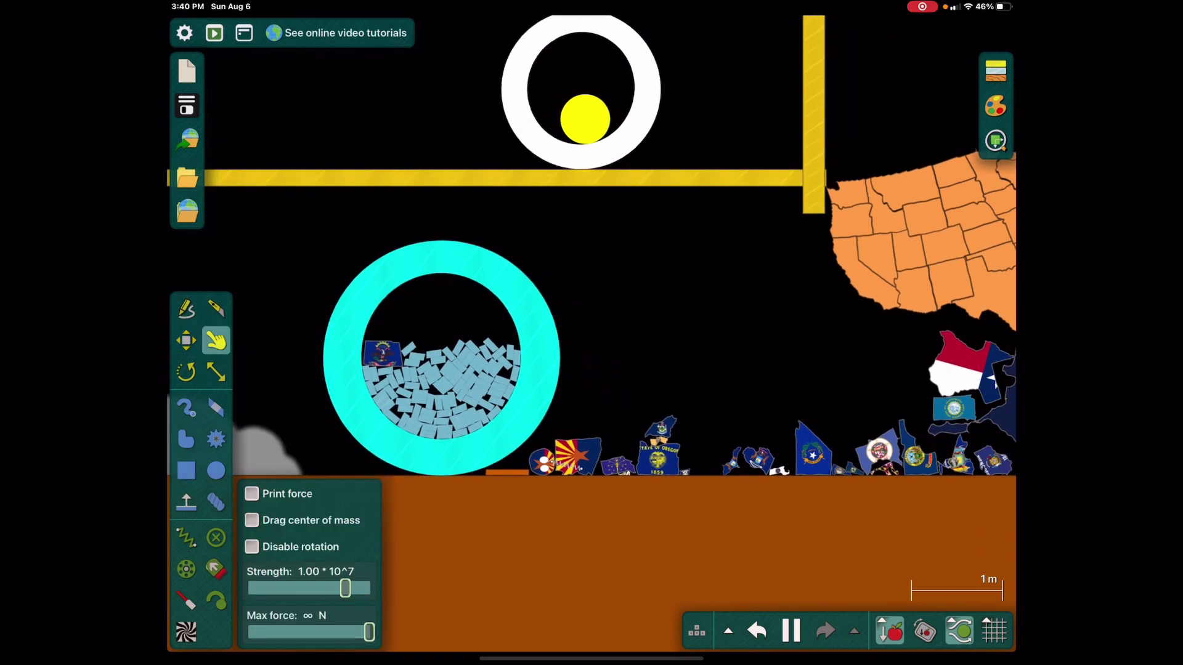
scroll(591, 334, down, 3)
scroll(592, 278, down, 3)
scroll(592, 277, down, 3)
scroll(591, 277, up, 4)
click(792, 632)
drag(591, 278, 499, 407)
click(791, 631)
drag(786, 170, 518, 102)
scroll(462, 185, up, 8)
click(215, 340)
scroll(462, 231, up, 5)
scroll(647, 277, down, 6)
scroll(675, 305, up, 5)
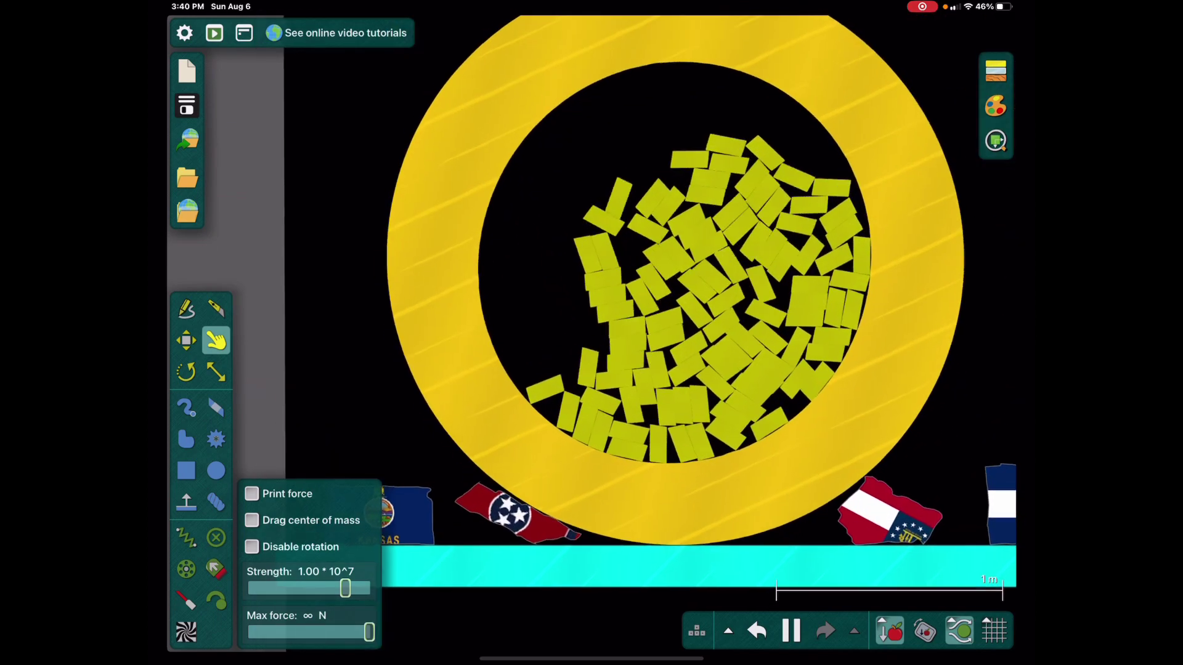
scroll(693, 278, down, 5)
scroll(693, 277, down, 5)
scroll(665, 305, up, 5)
click(186, 340)
scroll(647, 277, up, 3)
click(215, 340)
scroll(648, 277, down, 5)
scroll(463, 323, up, 3)
scroll(462, 278, up, 2)
scroll(462, 277, up, 3)
scroll(647, 277, down, 4)
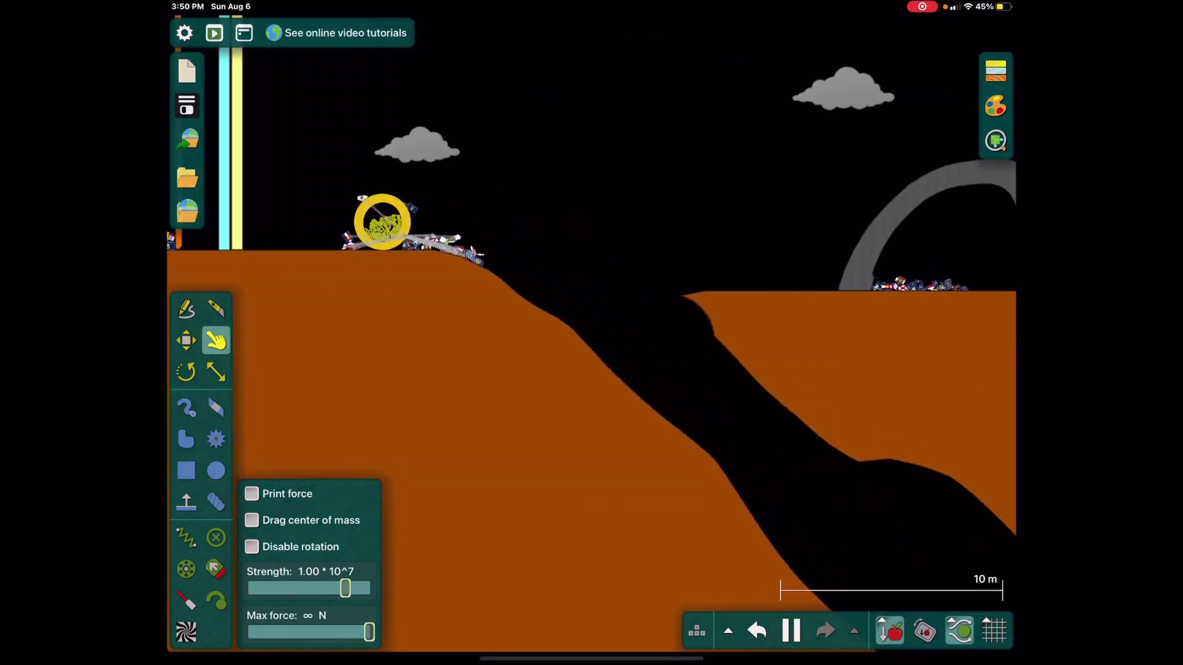
scroll(416, 240, up, 6)
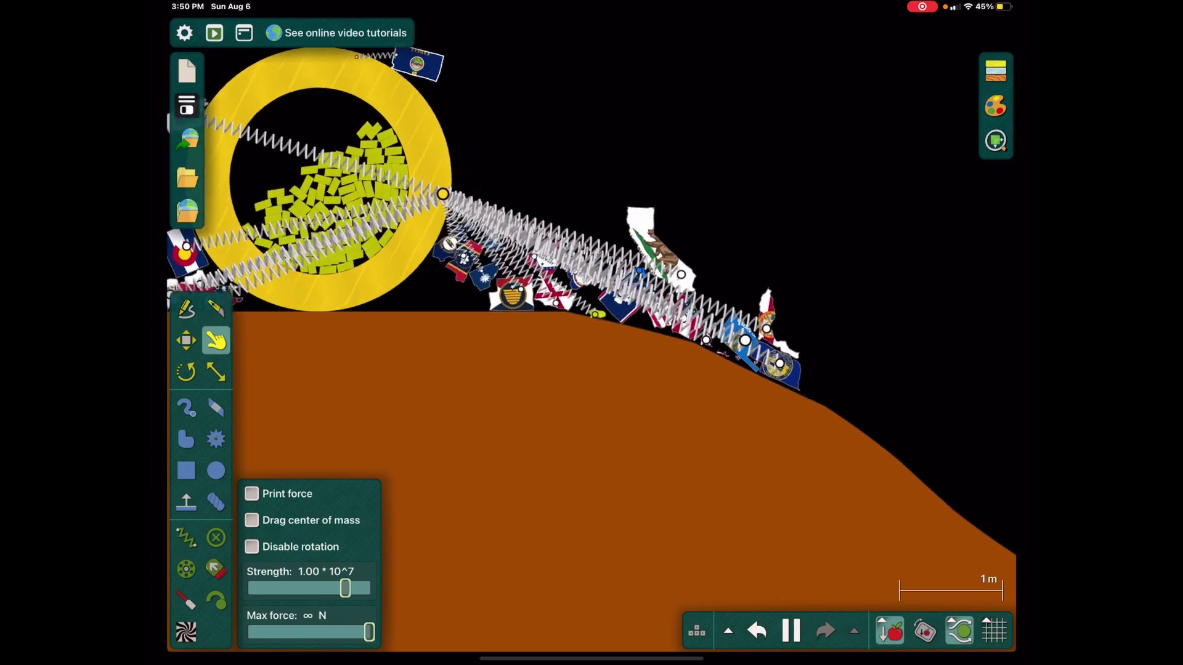
Follow the tethered gold ring across the hilltop, then pick the Scale tool
drag(462, 231, 444, 305)
scroll(592, 277, down, 3)
scroll(591, 277, down, 5)
scroll(591, 277, up, 5)
scroll(592, 277, up, 3)
scroll(591, 277, down, 6)
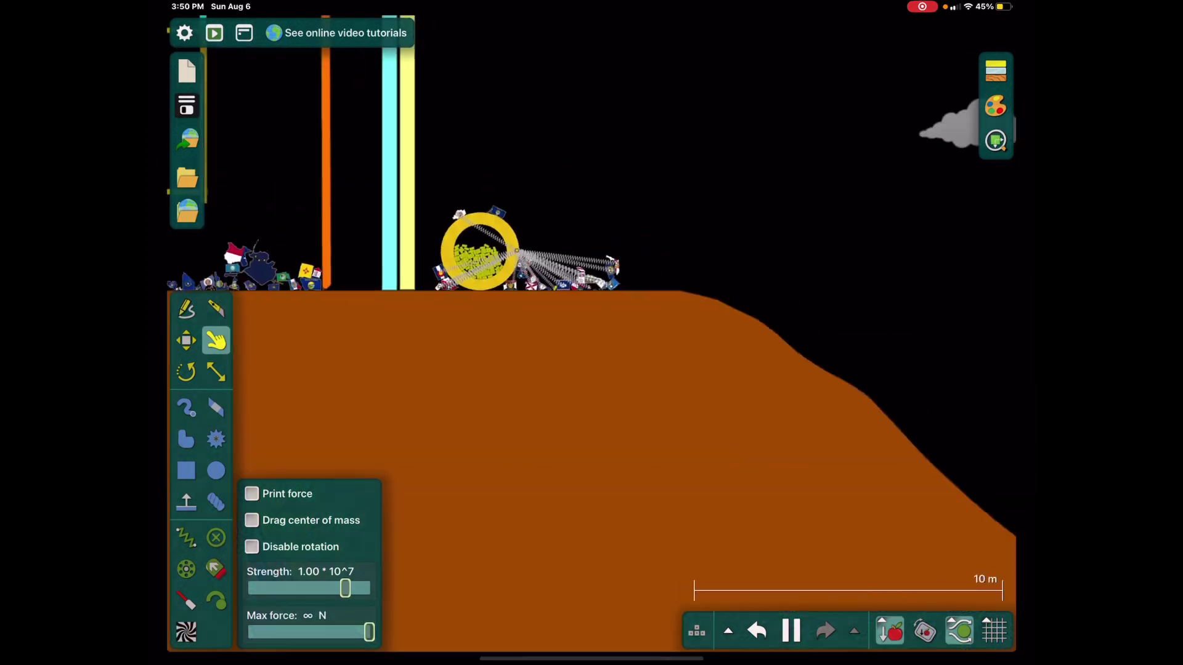
scroll(592, 278, up, 6)
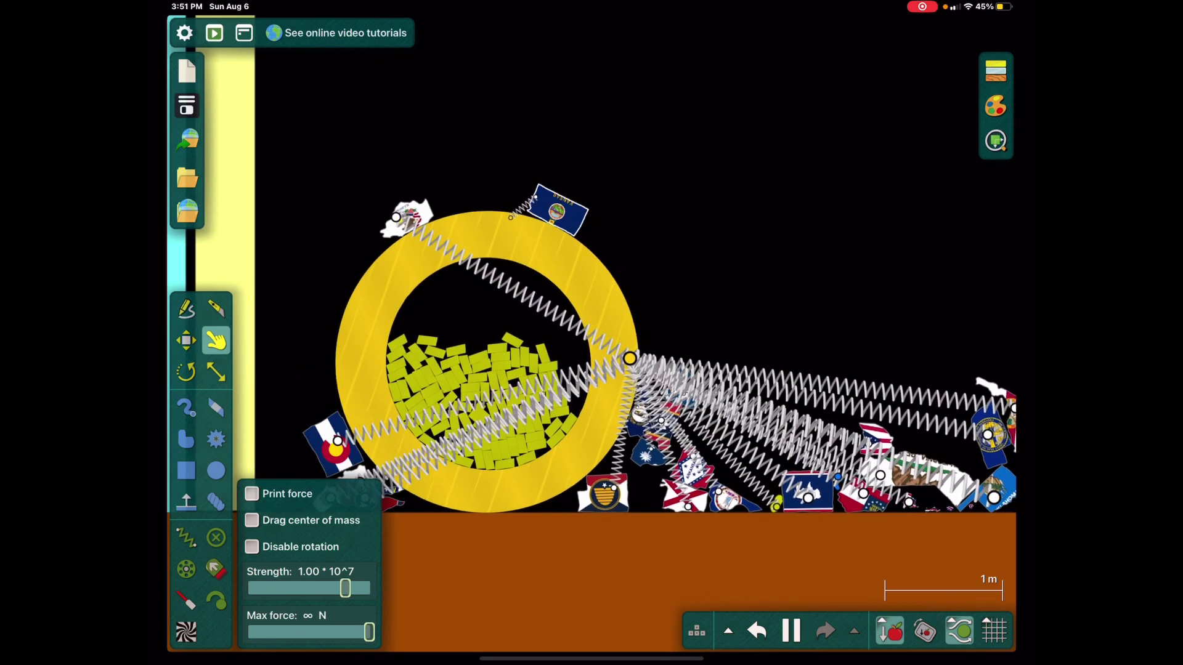
scroll(592, 277, down, 4)
scroll(592, 277, down, 4)
scroll(591, 277, up, 5)
scroll(592, 277, up, 4)
click(215, 371)
scroll(592, 277, down, 4)
scroll(647, 185, up, 5)
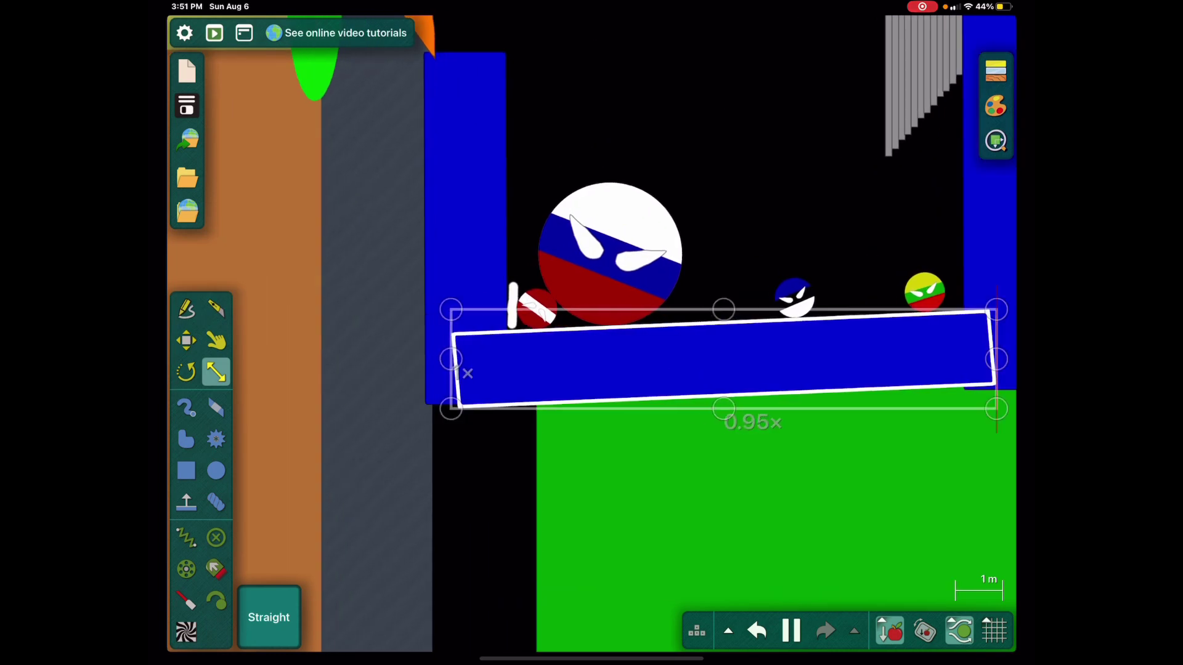
scroll(647, 277, down, 4)
Delete the orange triangle and resize the grey pillar with the Scale tool
click(518, 231)
click(647, 415)
click(216, 341)
scroll(591, 277, down, 5)
scroll(591, 277, down, 3)
scroll(591, 277, up, 4)
click(216, 371)
scroll(592, 278, down, 5)
click(215, 340)
scroll(592, 277, up, 5)
scroll(591, 277, up, 3)
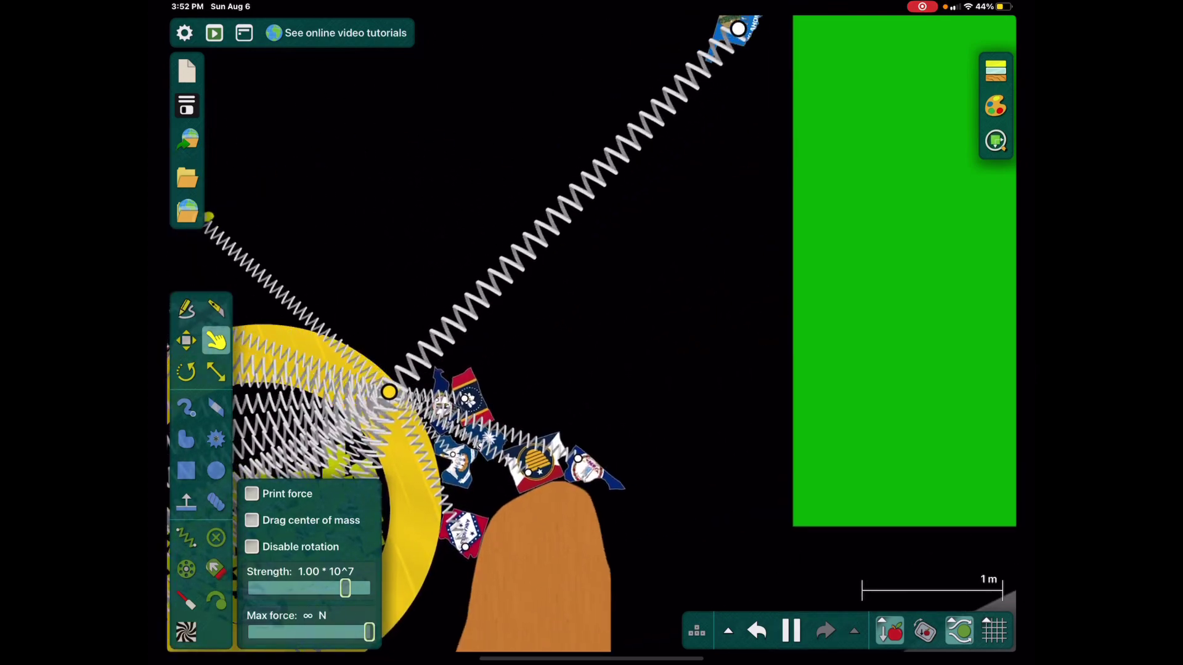
Select the orange curved track while paused, then resume the simulation
click(789, 632)
click(215, 372)
click(554, 517)
click(790, 632)
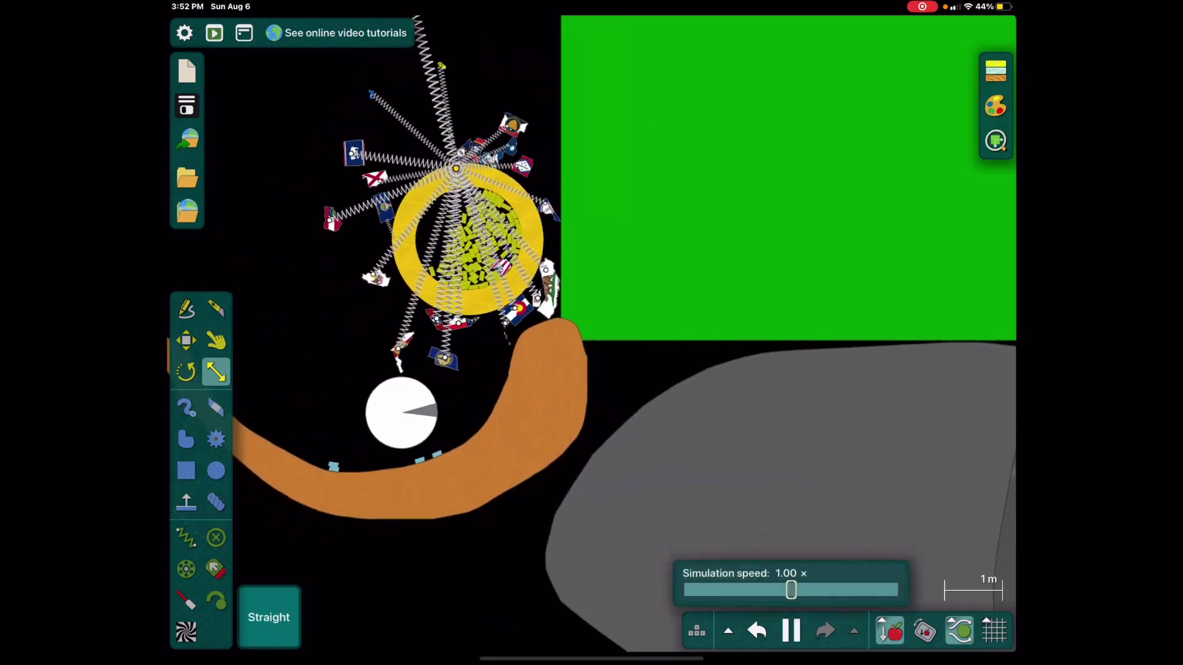
click(215, 340)
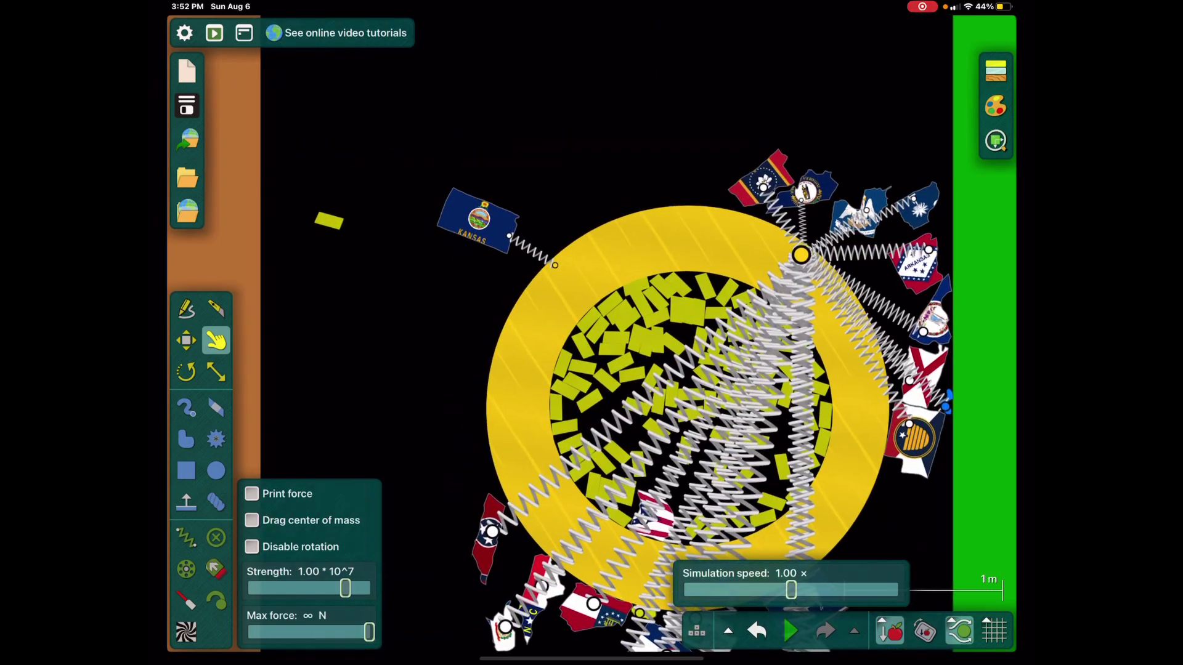